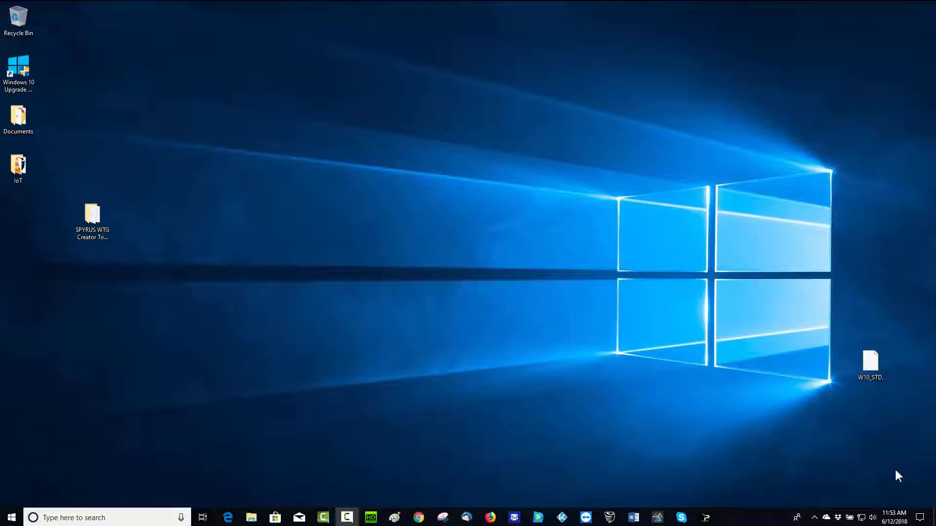
- Move the W10_STD.WIM image file just below the SPYRUS WTG Creator Tools folder on the desktop
click(868, 359)
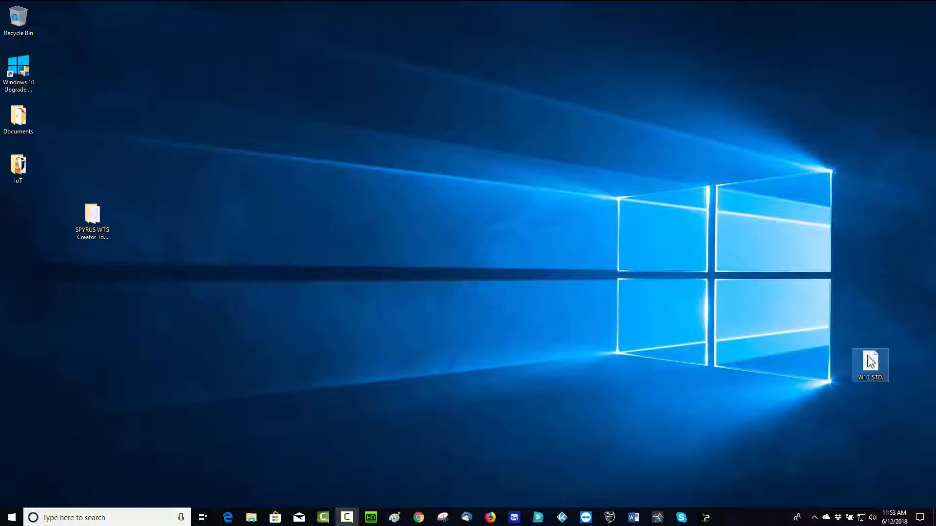
drag(868, 359, 90, 270)
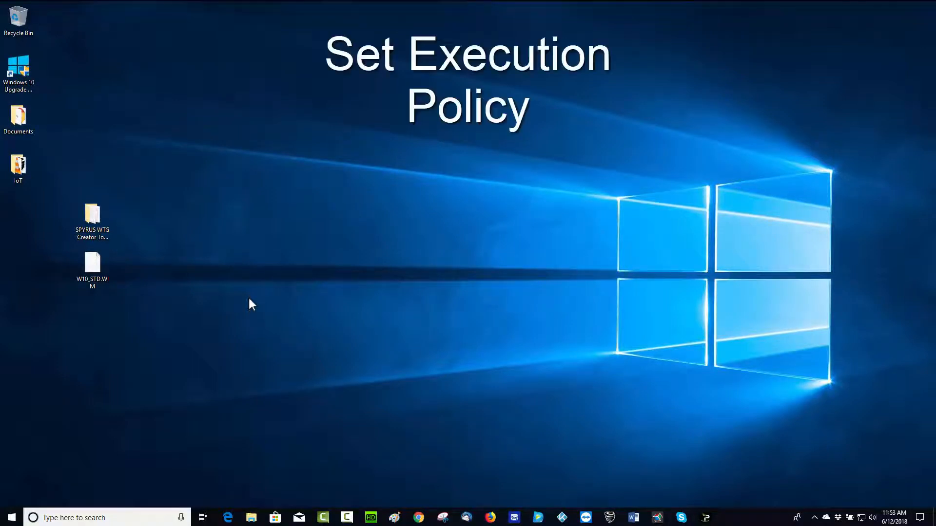
- Find Windows PowerShell via the 'power' search and run it as administrator
click(132, 515)
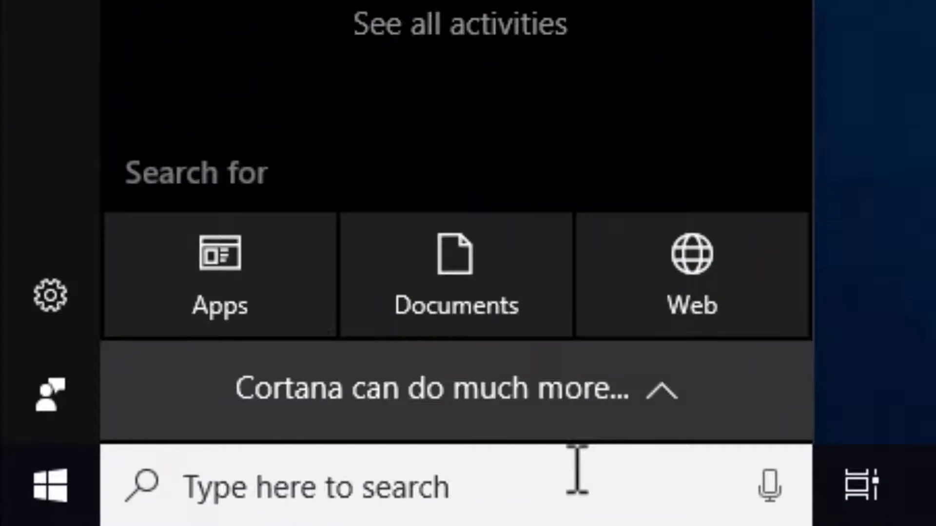
text(power)
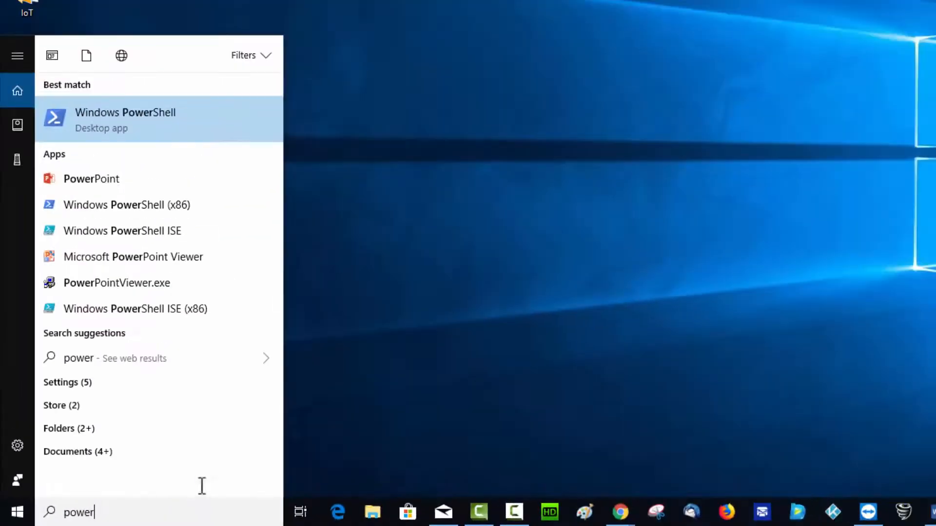
right_click(187, 122)
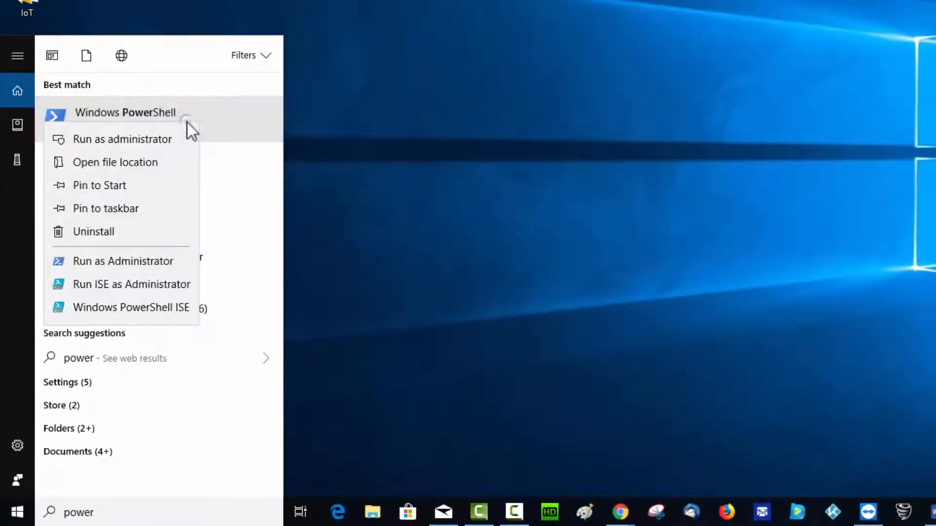
right_click(168, 141)
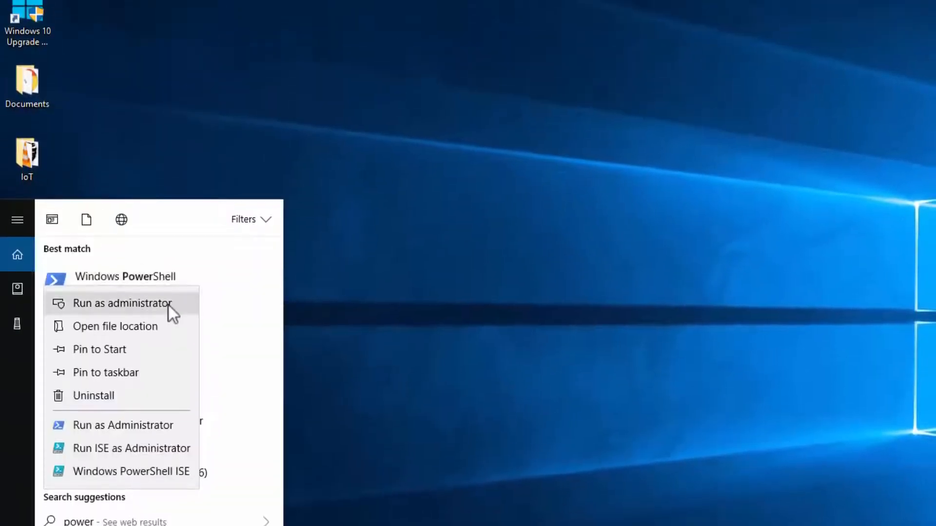
click(168, 141)
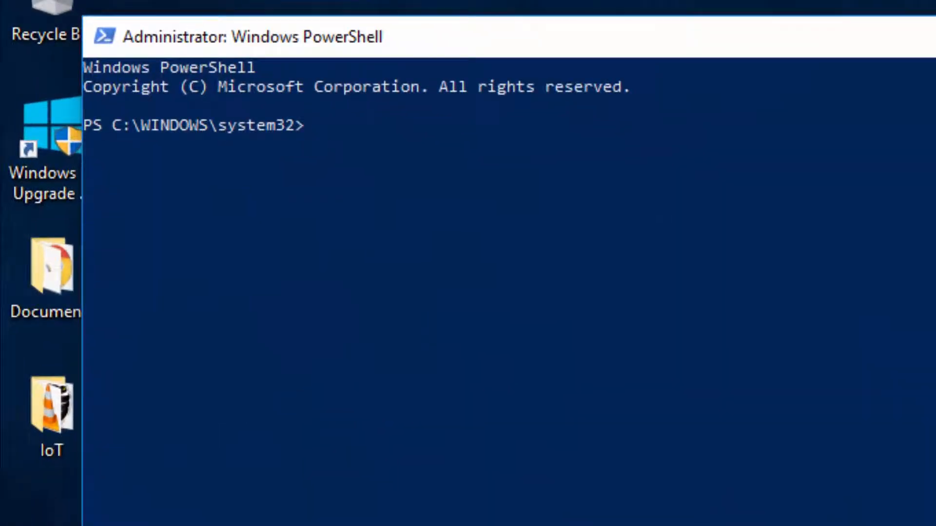
- Run set-executionpolicy allsigned, confirm with Y, then exit PowerShell
text(set-execution)
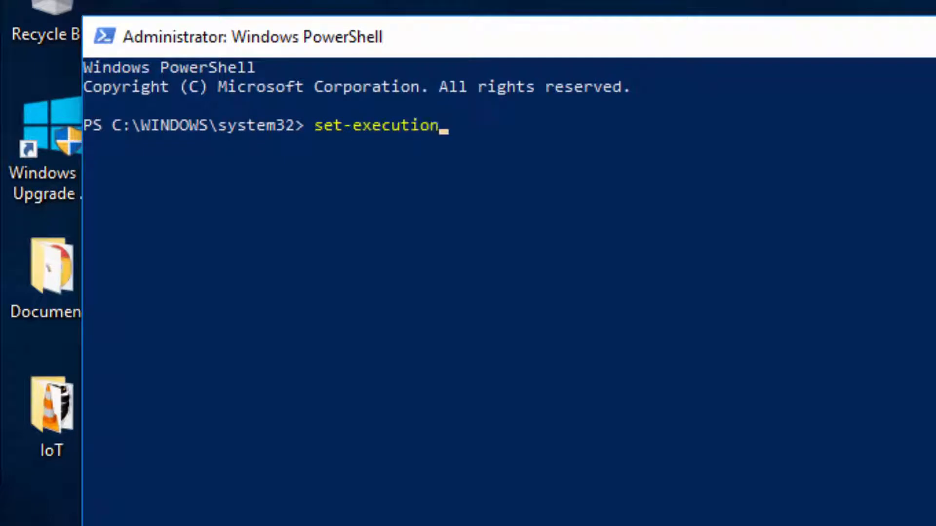
text(polo)
key(BackSpace)
text(icy)
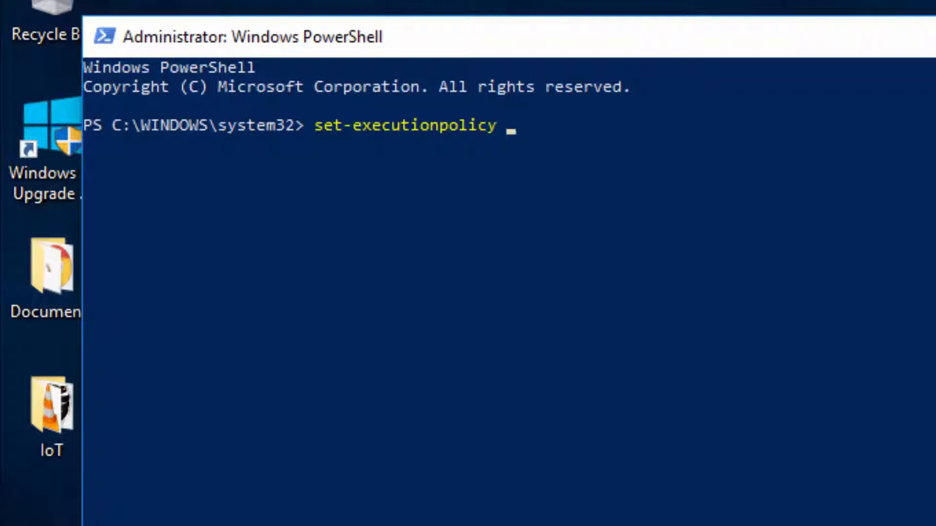
text( allsign)
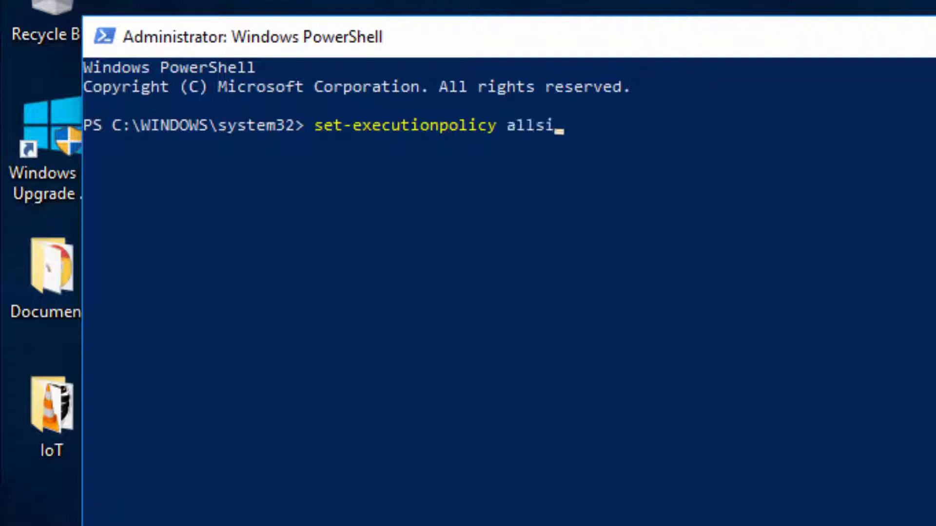
text(ed)
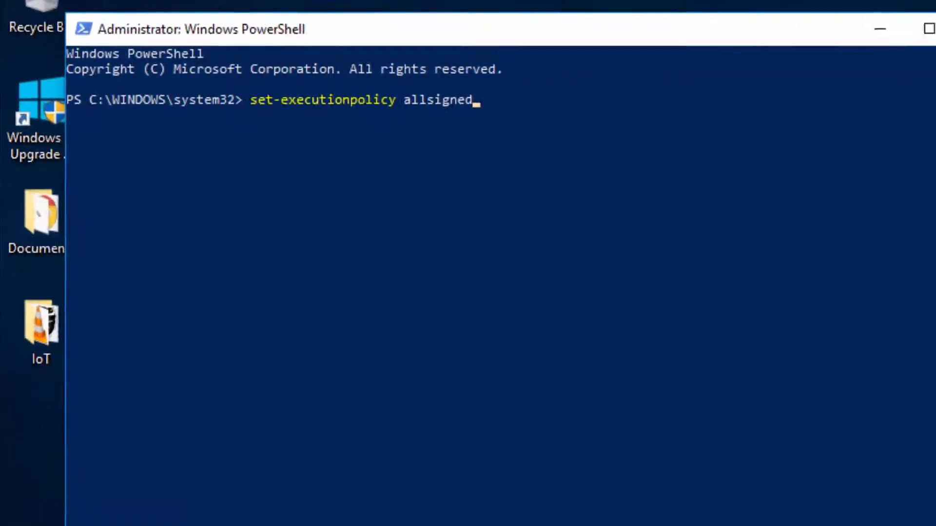
key(Return)
text(y)
key(Return)
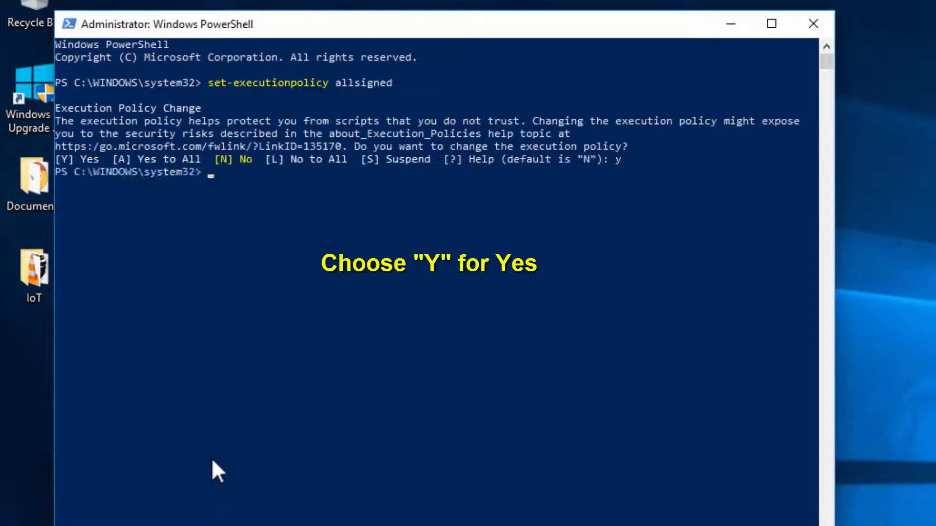
text(exit)
key(Return)
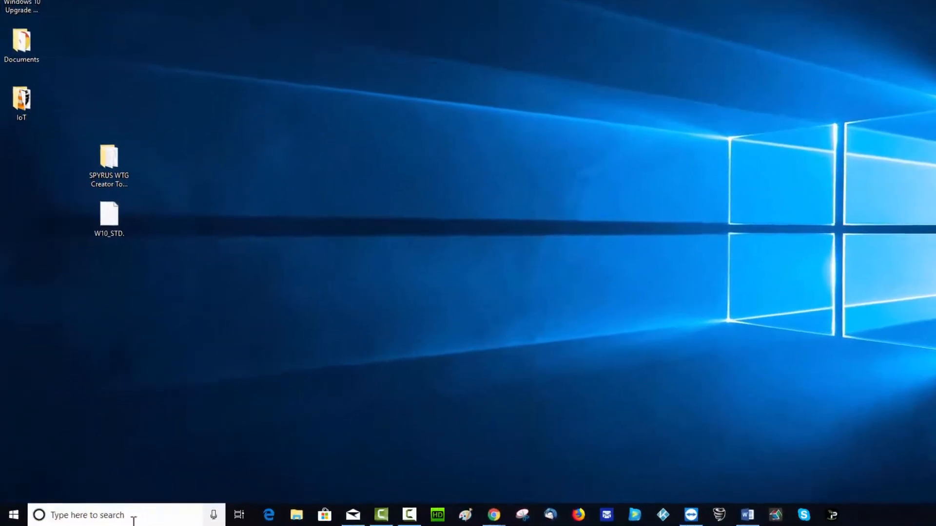
- Switch 'Use AutoPlay for all media and devices' to Off in AutoPlay settings, then close Settings
click(112, 517)
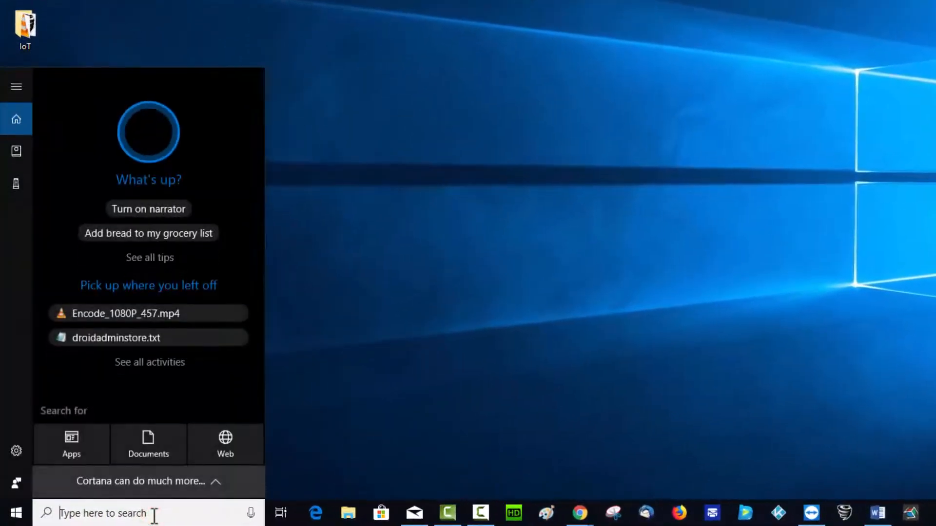
text(auto)
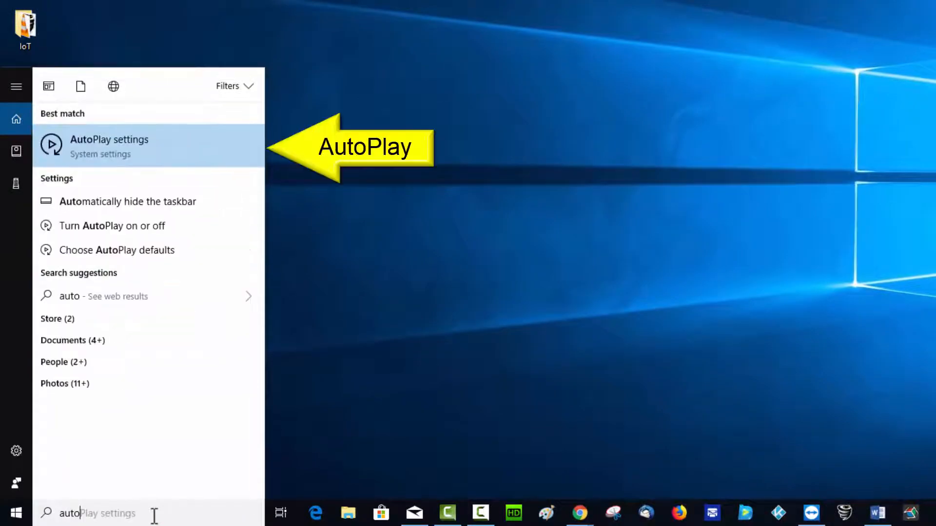
click(163, 144)
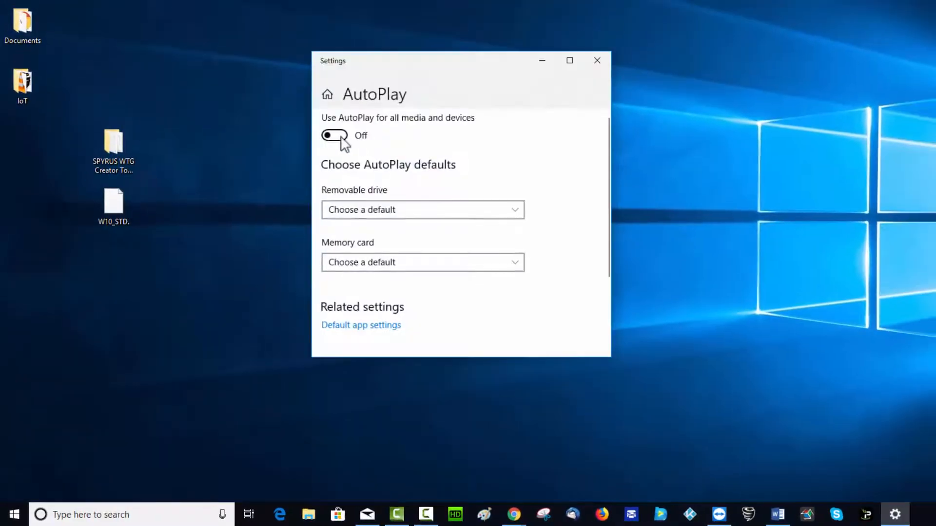
click(341, 138)
click(341, 138)
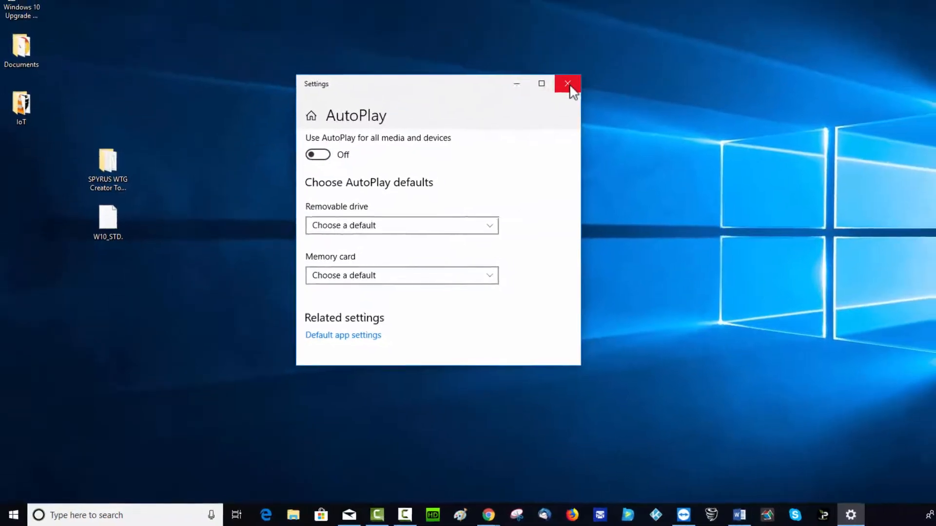
click(598, 63)
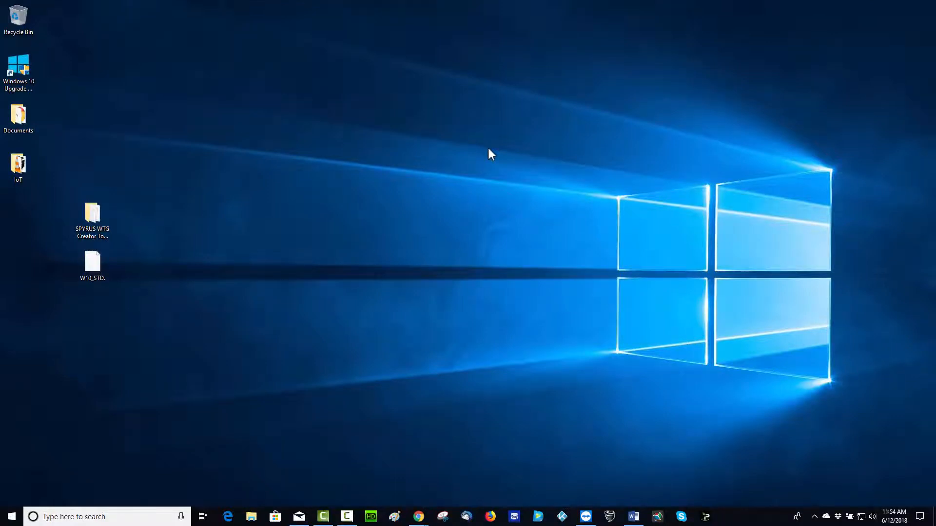
- Open the SPYRUS WTG Creator Tools folder and launch SPYRUSWTGCreator.exe from it
double_click(97, 211)
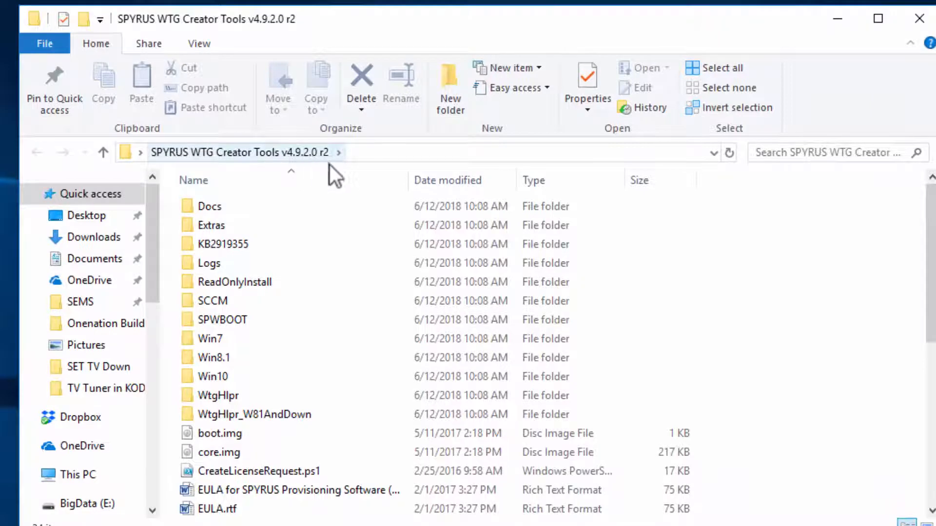
scroll(347, 216, down, 3)
scroll(347, 217, down, 3)
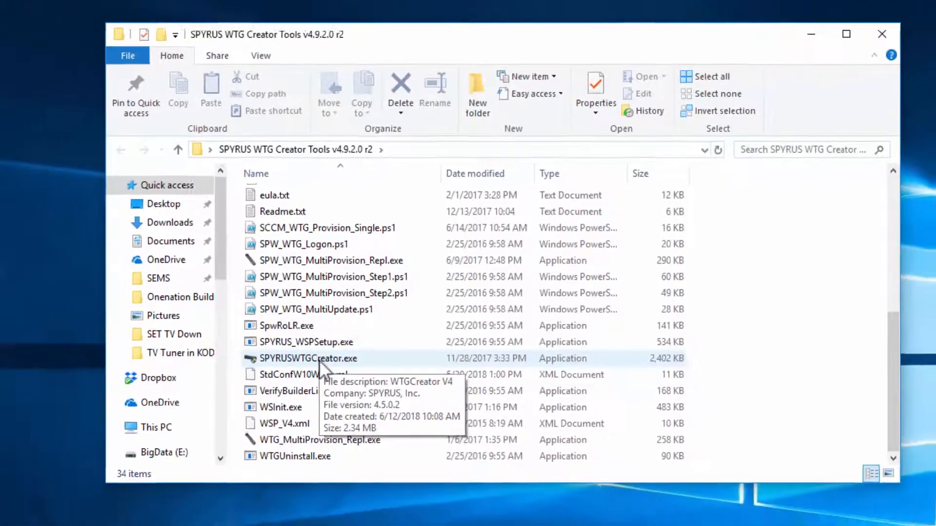
click(267, 399)
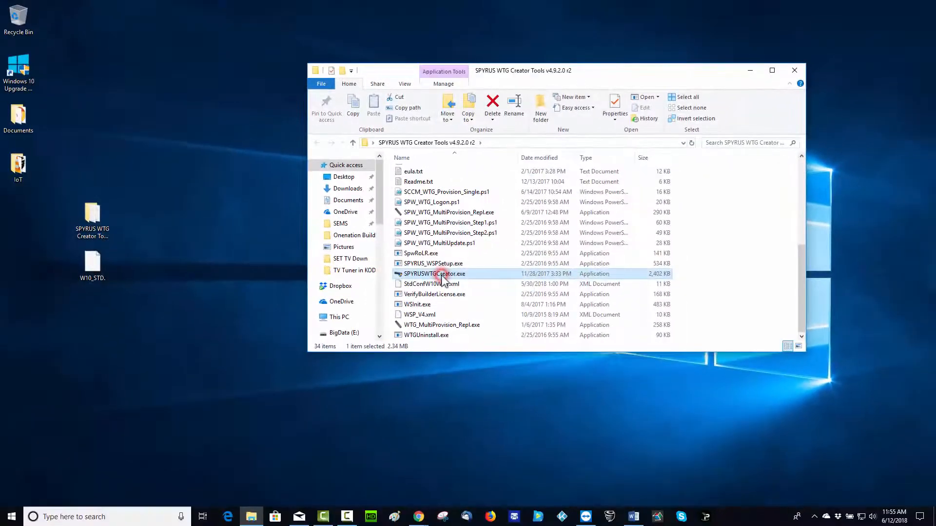
double_click(442, 274)
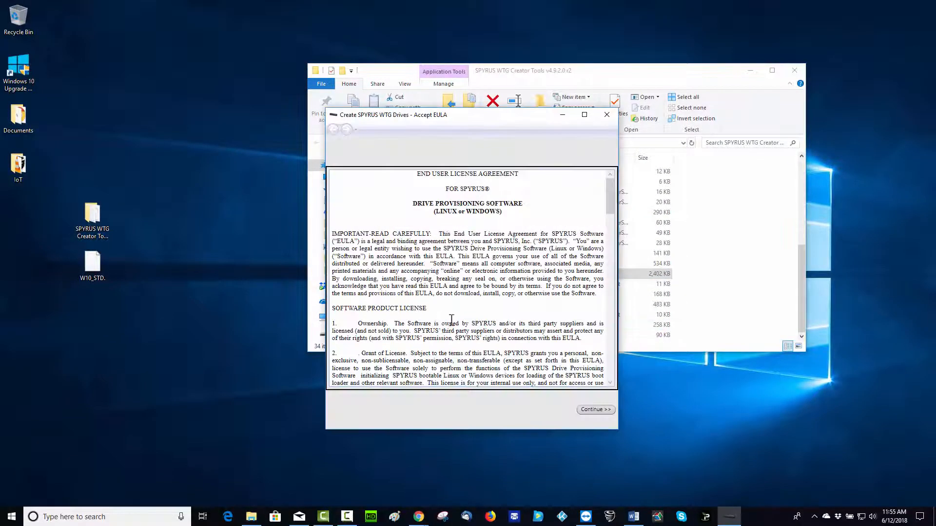
- Accept the EULA, select the Disk 6 SSPW 2.0 drive, and continue to configuration options
drag(609, 204, 611, 364)
click(600, 410)
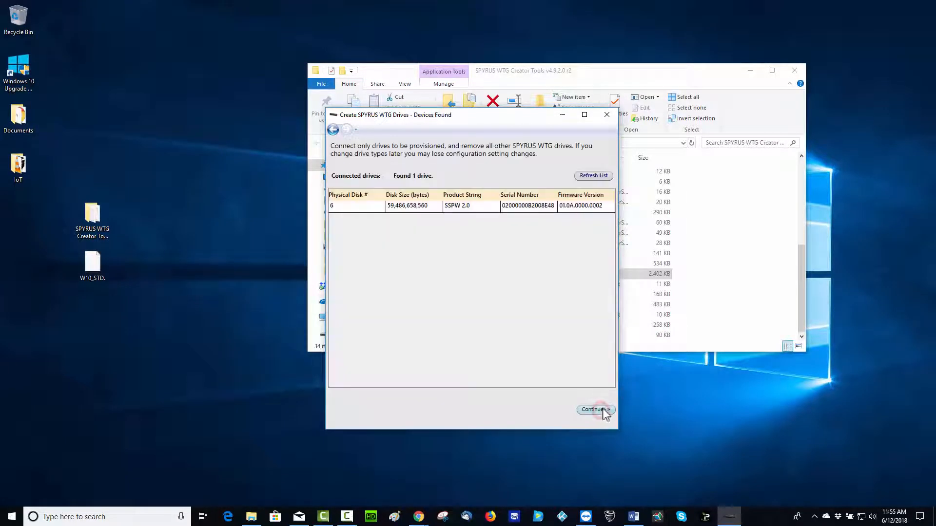
click(483, 207)
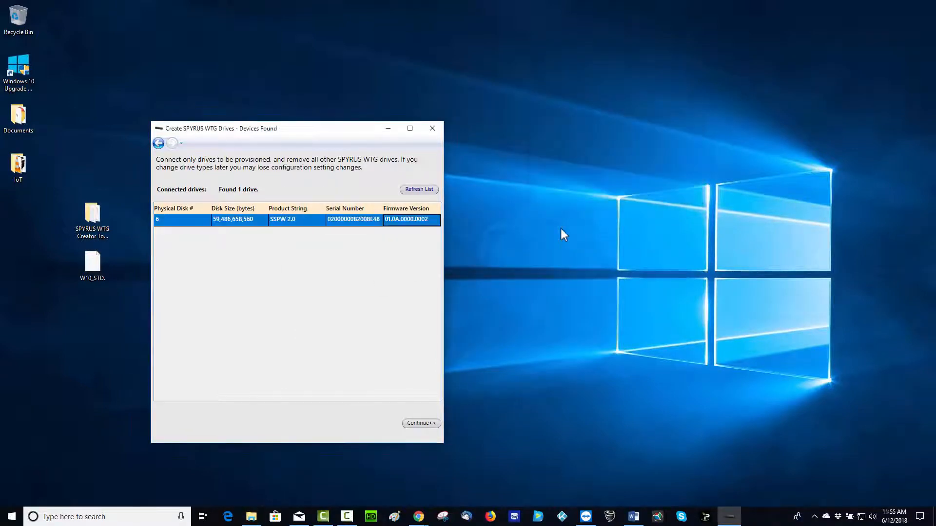
key(Left)
key(Left)
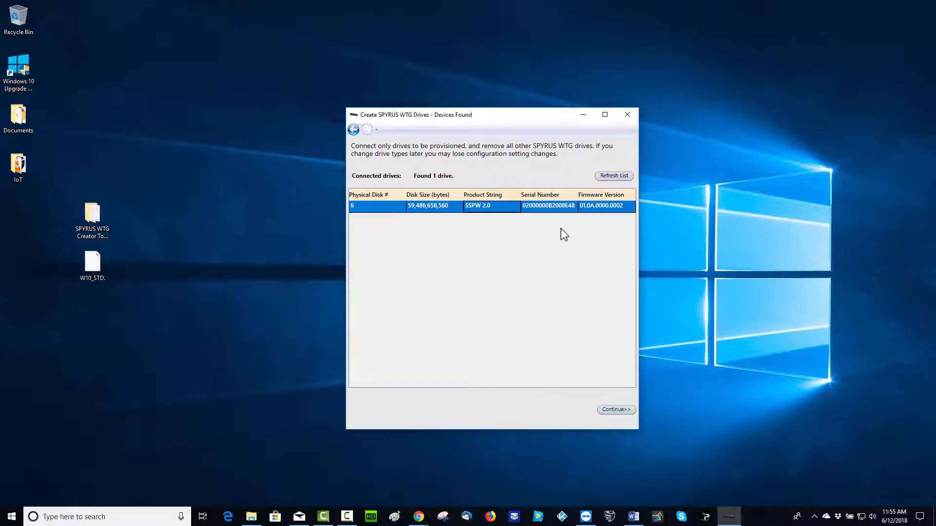
key(Return)
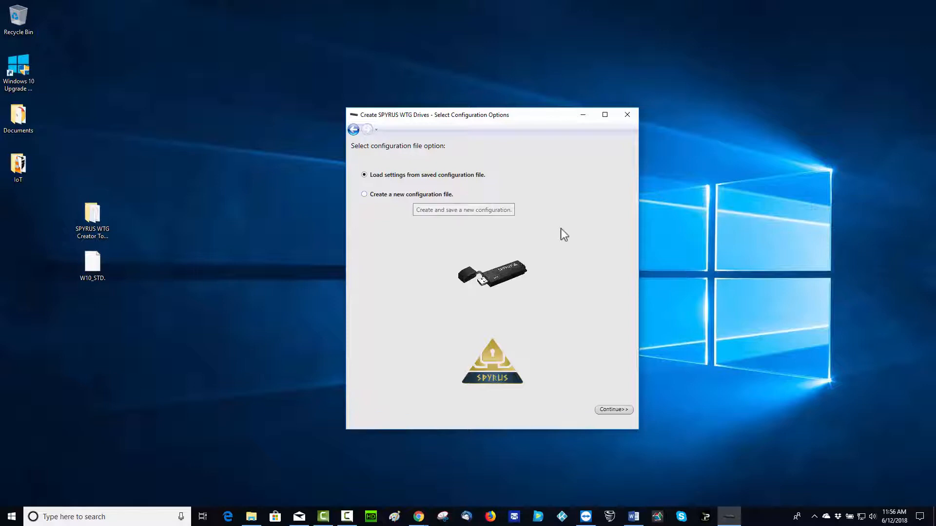
- Create a new configuration file saved as W10StdSetup.xml
key(Down)
key(Return)
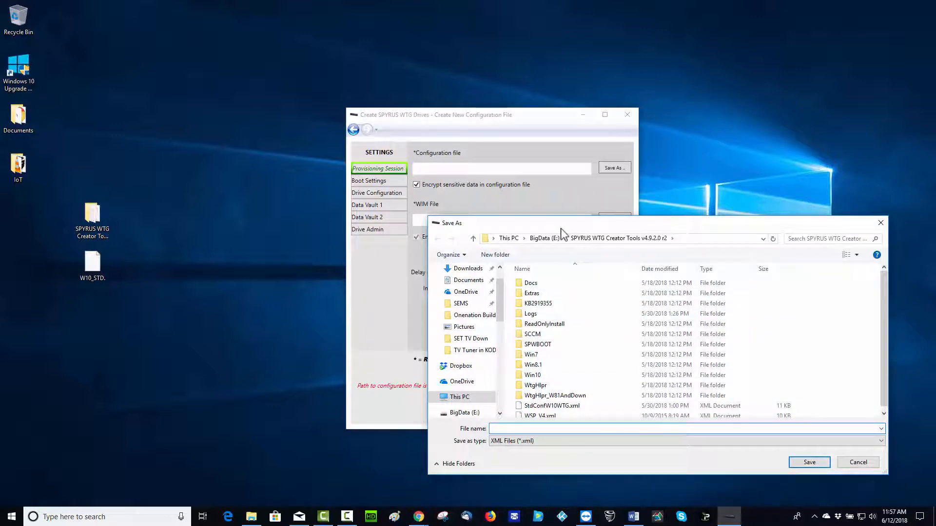
text(W10StdSetup)
key(Return)
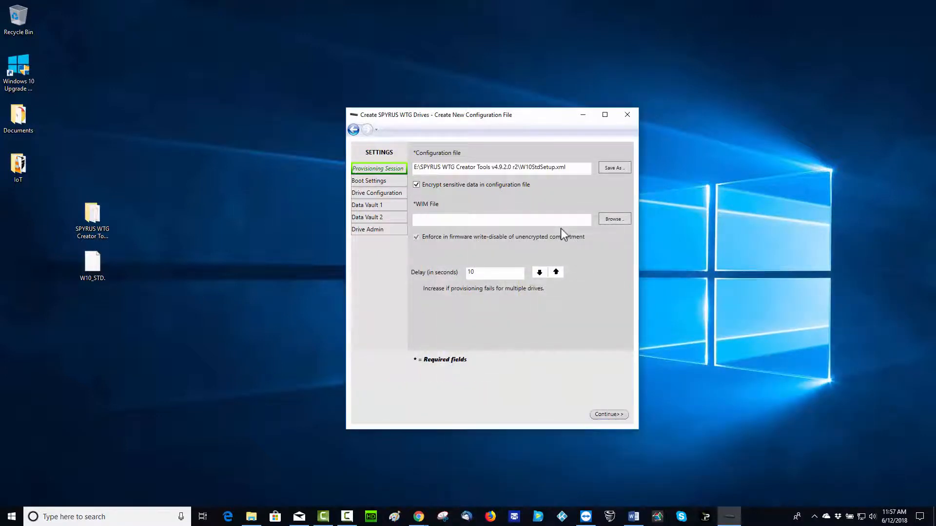
- Set the WIM File to W10_STD.WIM from the Desktop
key(Tab)
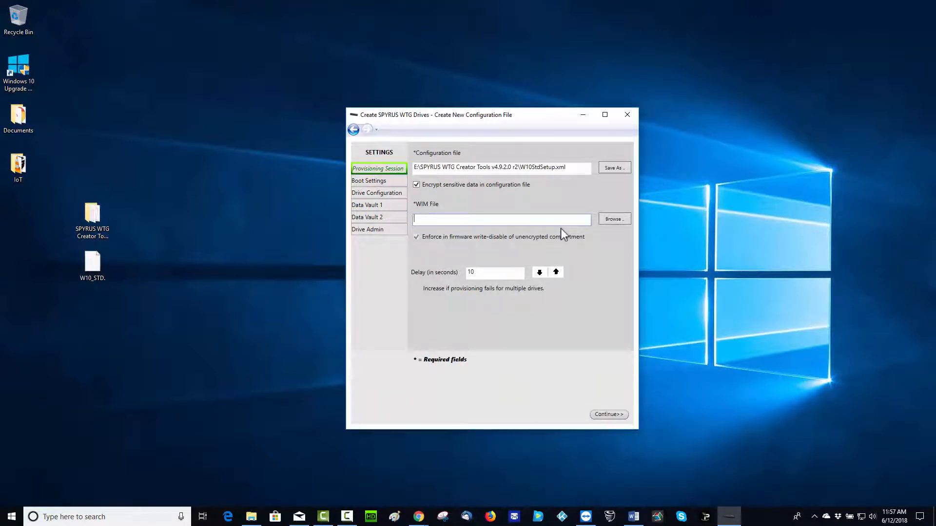
key(Tab)
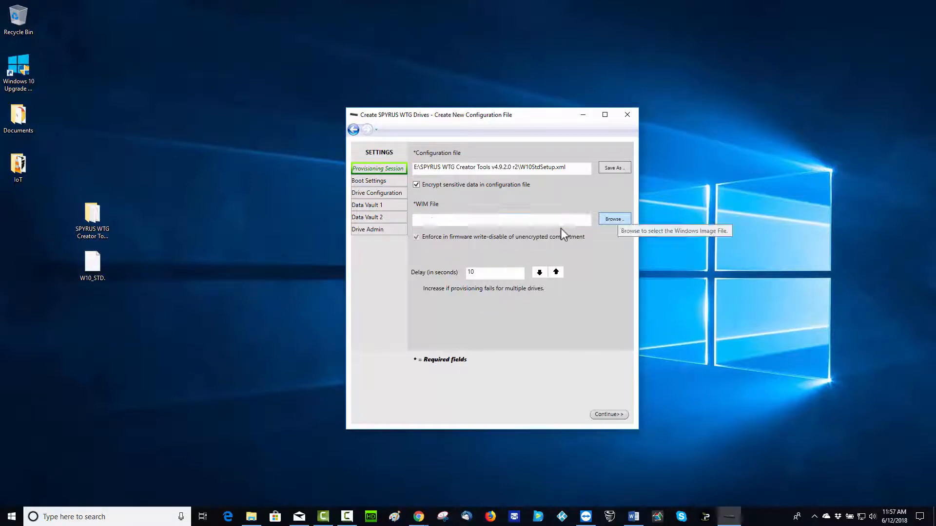
key(Return)
click(464, 288)
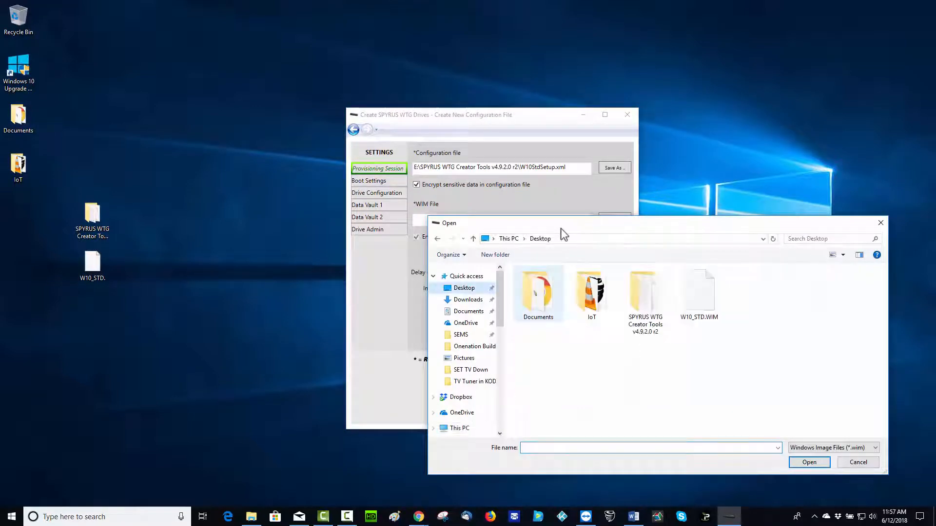
click(699, 294)
key(Return)
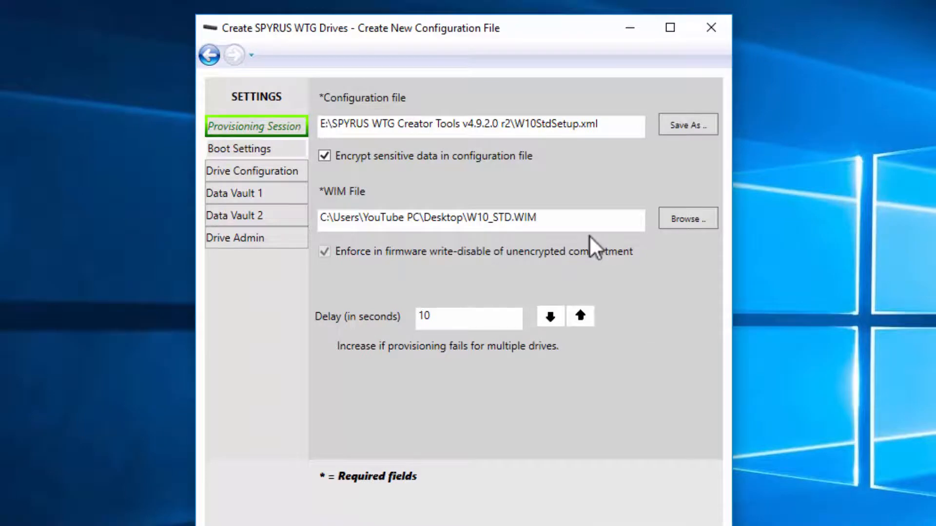
click(256, 149)
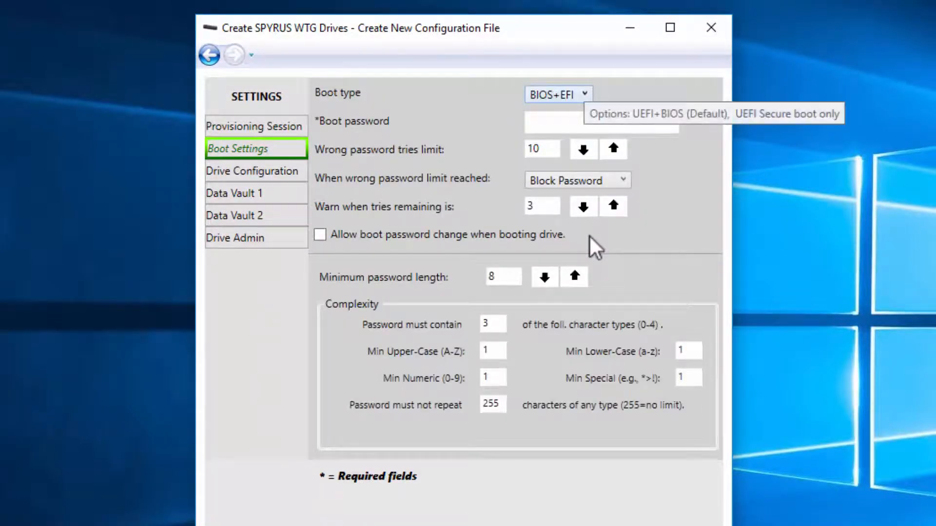
- Keep the boot type as BIOS+EFI and enter the required boot password
click(558, 94)
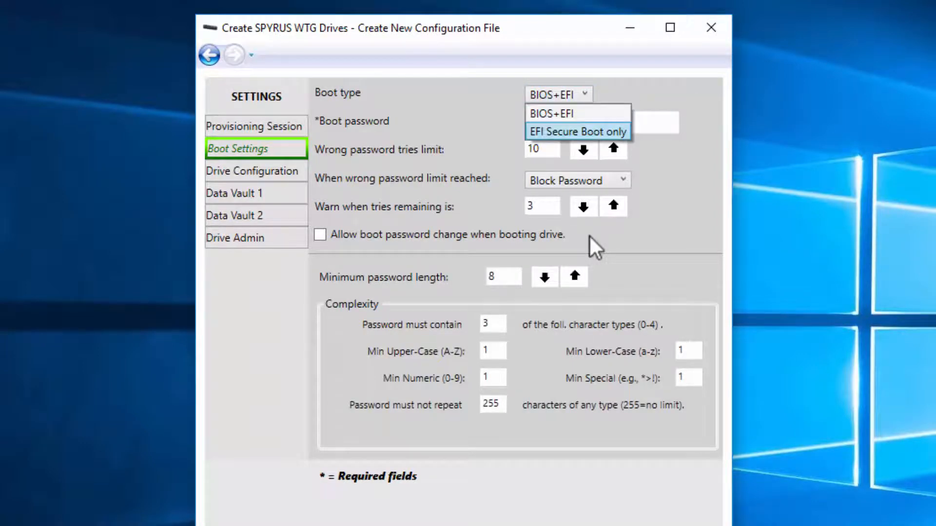
click(569, 114)
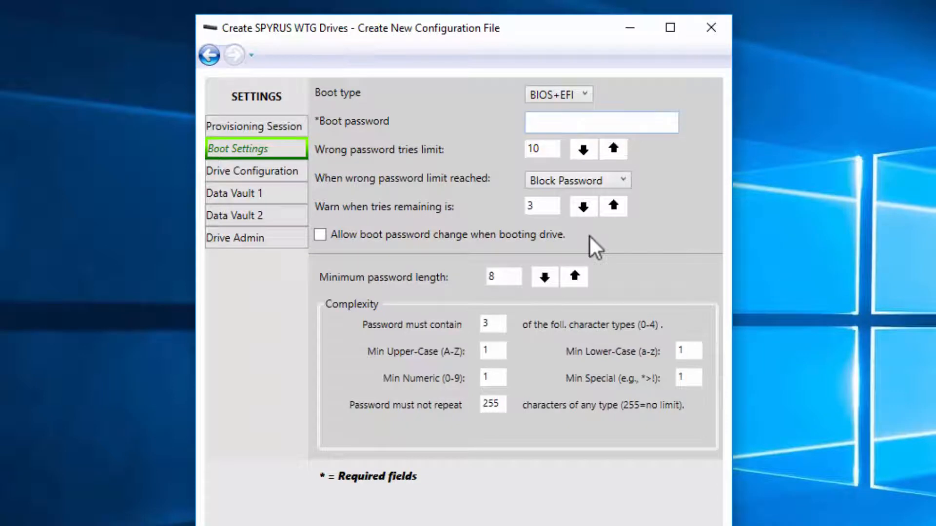
click(570, 117)
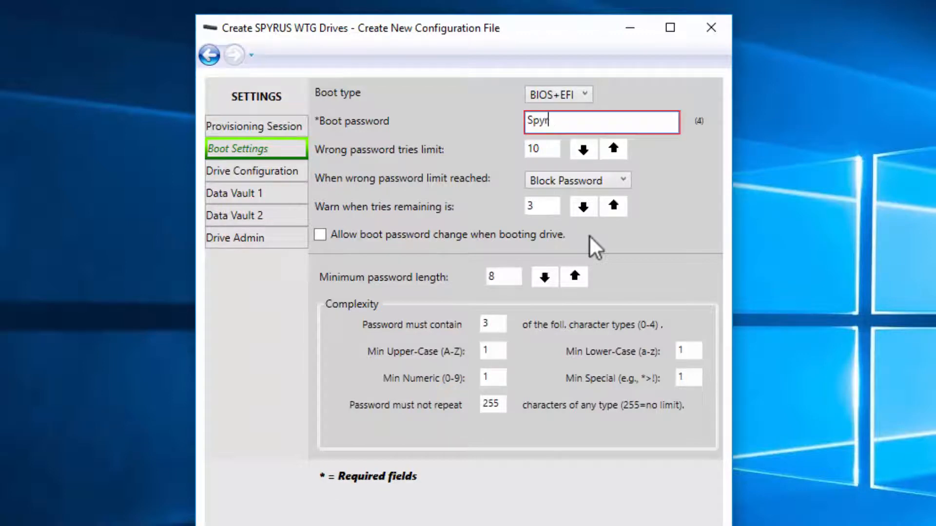
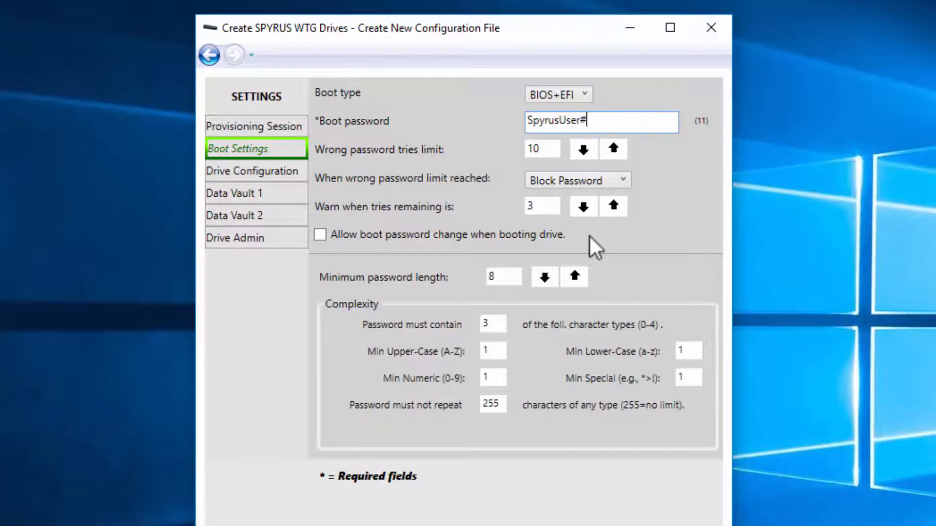
click(577, 181)
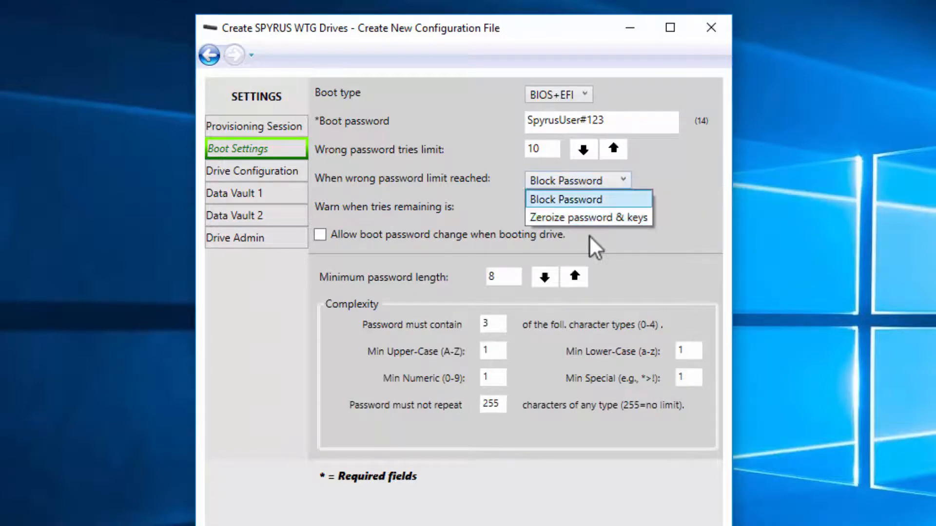
click(566, 199)
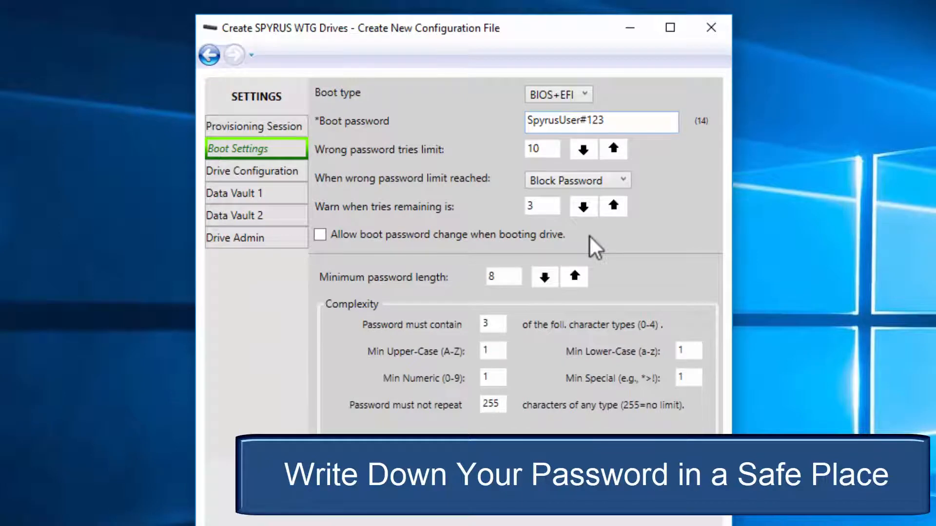
- Step through Drive Configuration, Data Vault 1 and Data Vault 2 to the Drive Admin settings
click(256, 171)
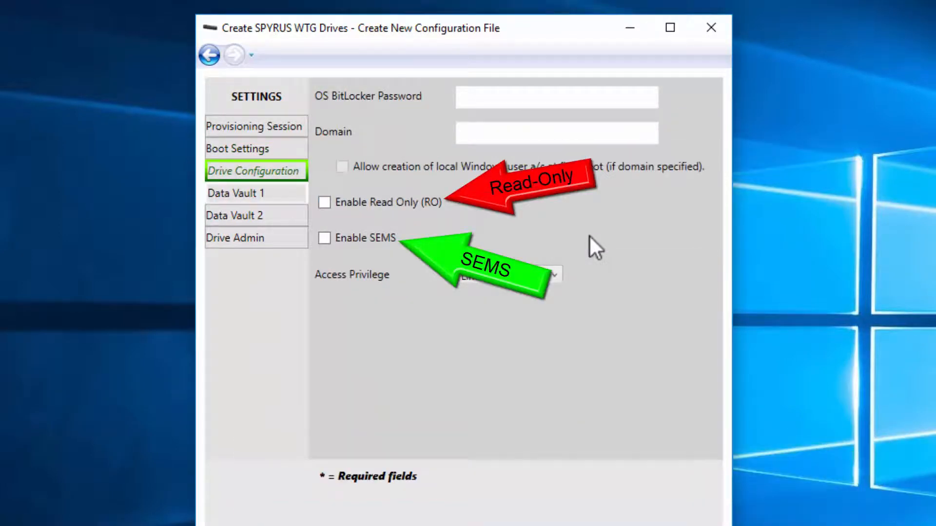
click(234, 193)
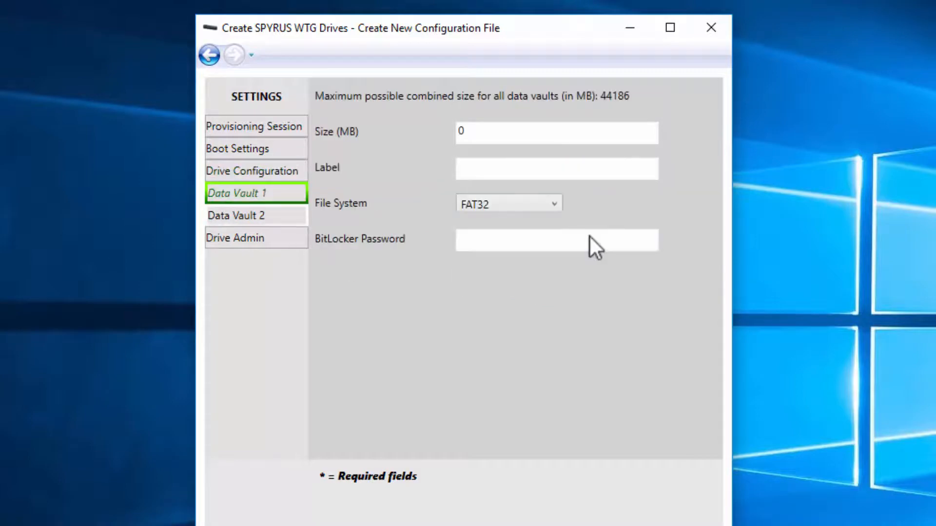
click(234, 215)
key(Down)
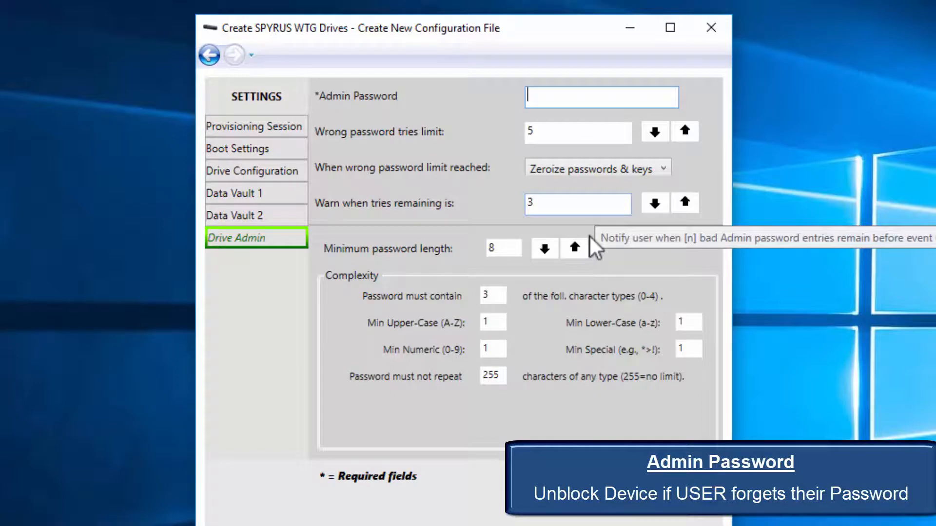
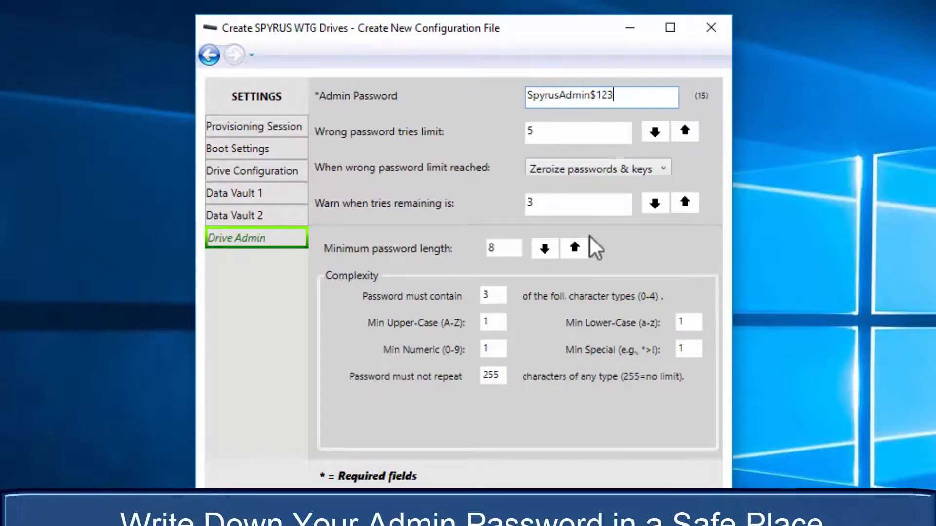
- Enter the 15-character drive admin password and proceed to the provisioning confirmation
key(Return)
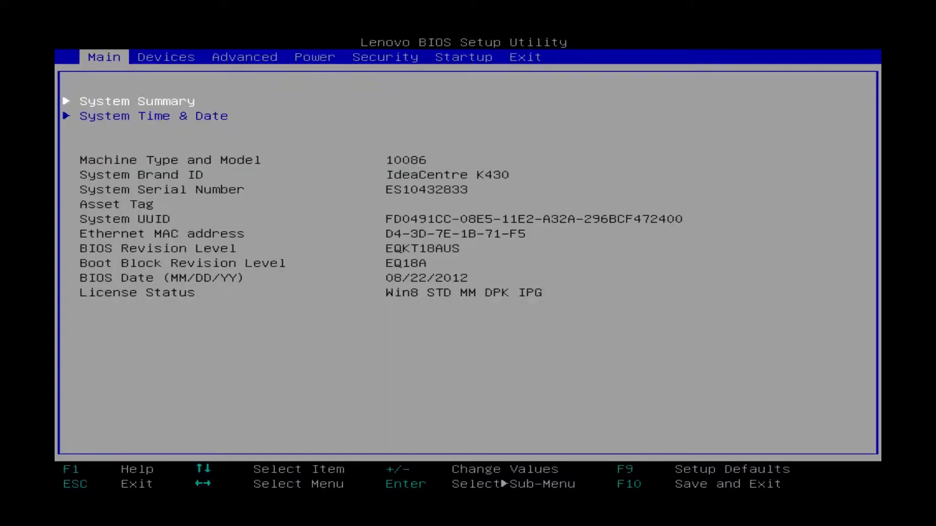
- Browse the BIOS menus and confirm Boot Mode stays at UEFI Only
key(Right)
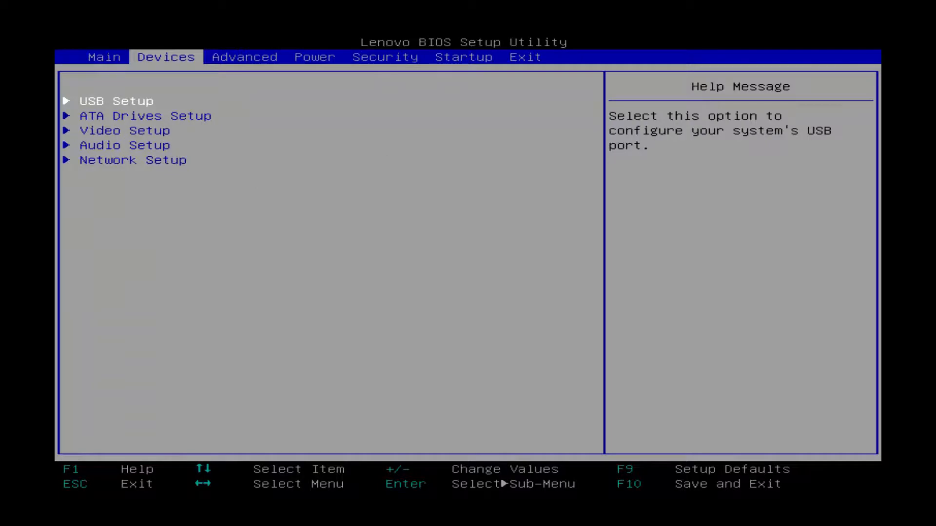
key(Down)
key(Down)
key(Down)
key(Down)
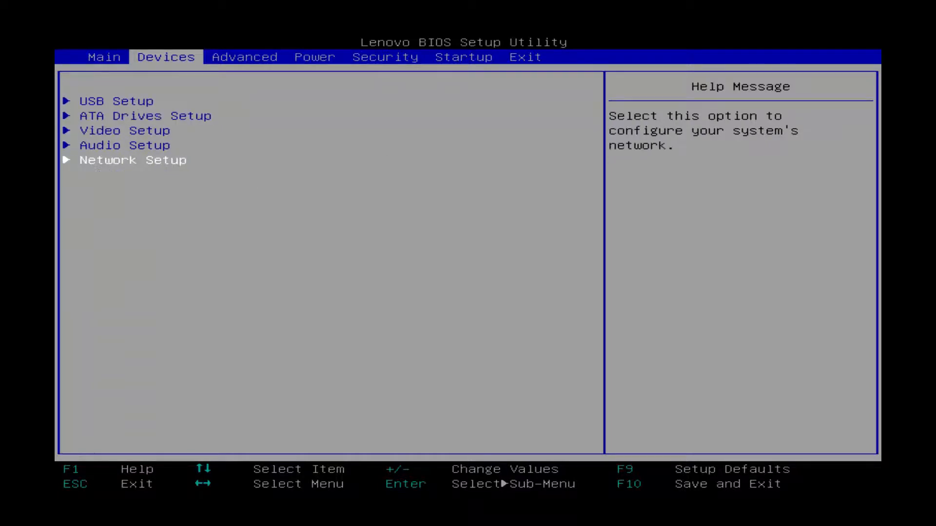
key(Up)
key(Right)
key(Right)
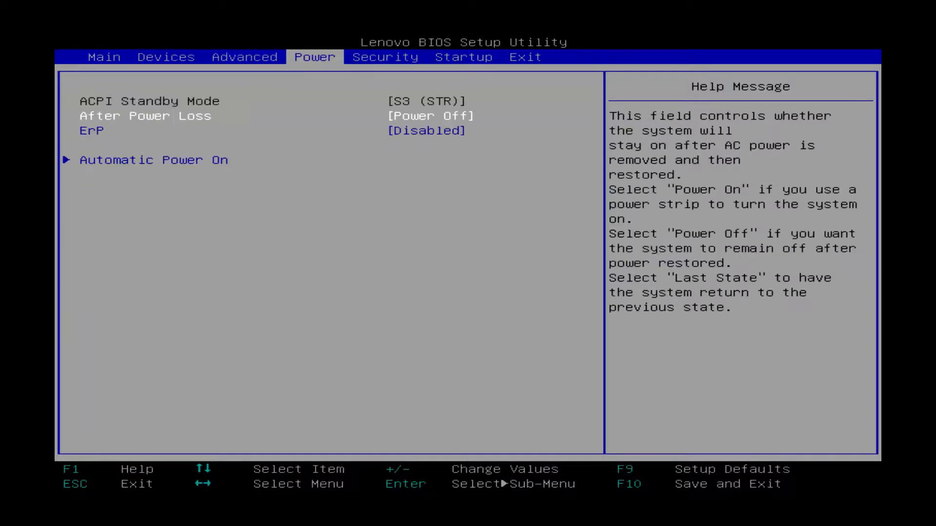
key(Right)
key(Right)
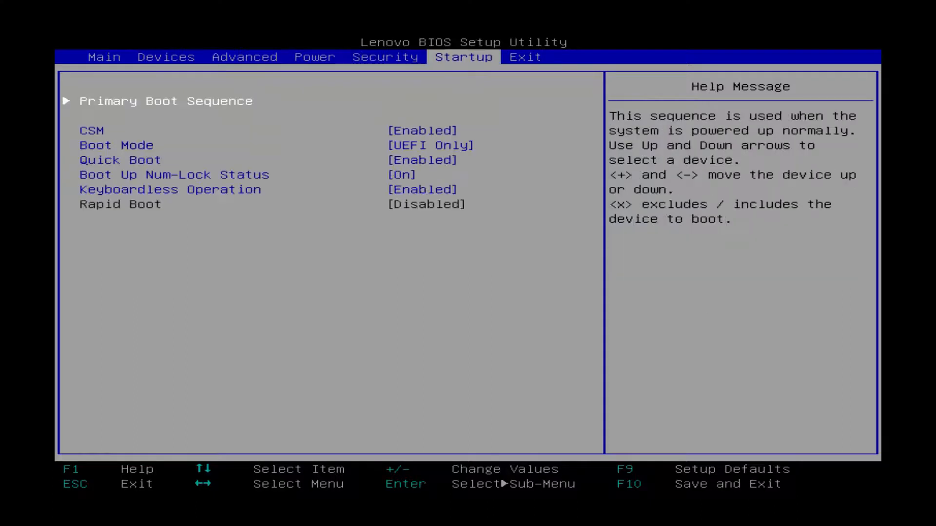
key(Down)
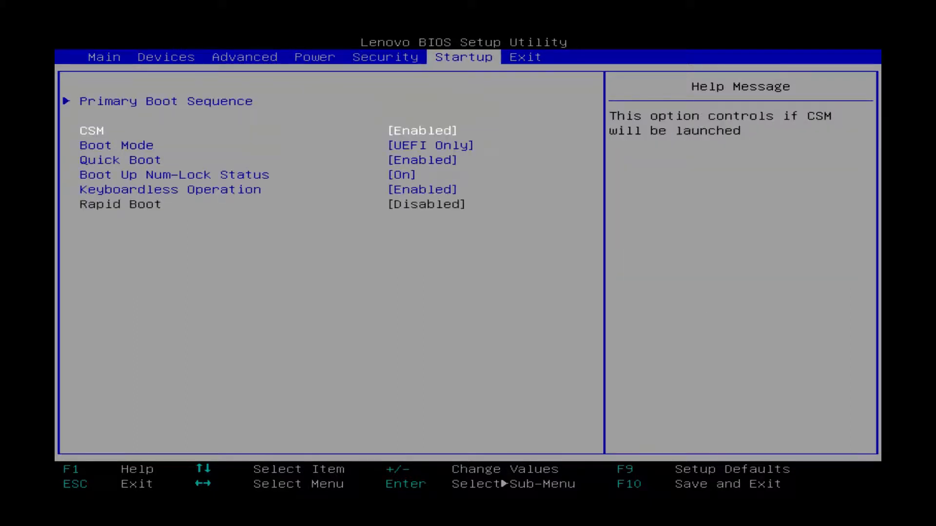
key(Down)
key(Return)
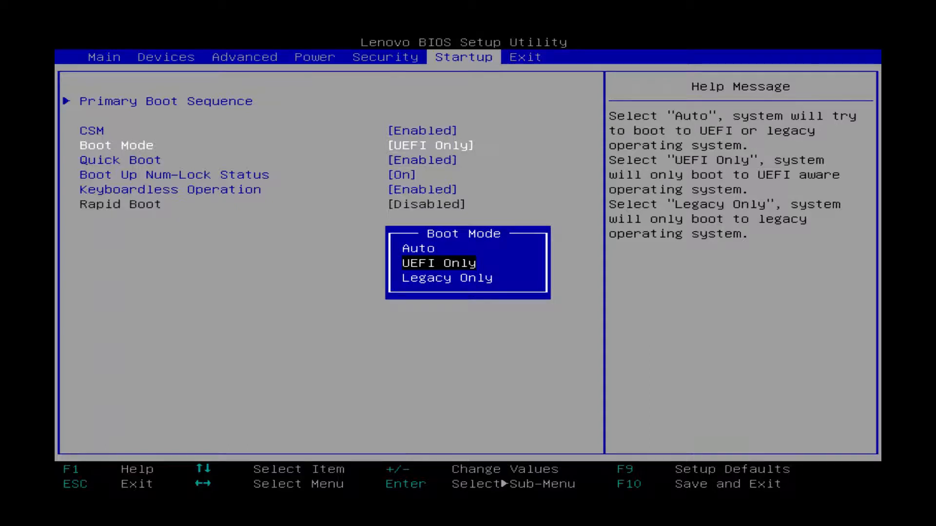
key(Escape)
key(Down)
key(Down)
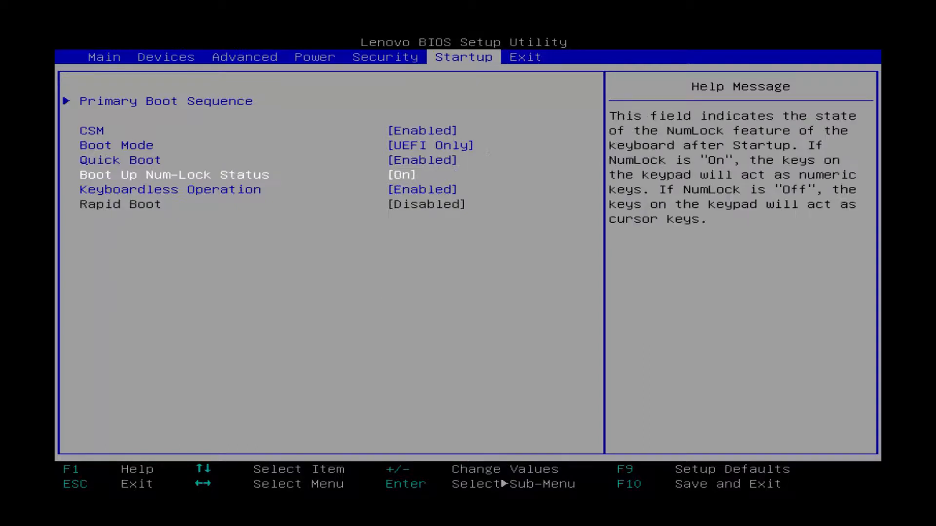
key(Down)
key(Up)
key(Up)
key(Up)
key(Up)
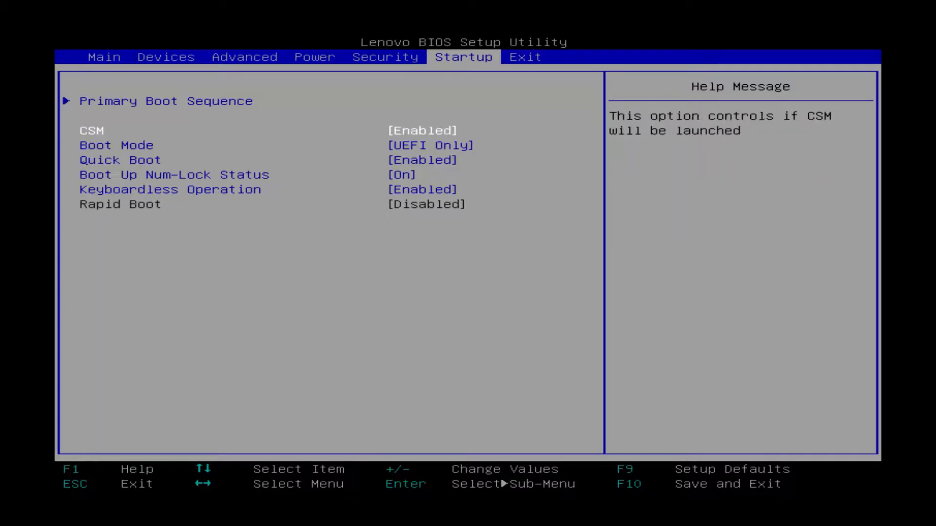
- Move SATA 1 below the SPYRUS USB HDD in Primary Boot Sequence, then save and exit
key(Up)
key(Return)
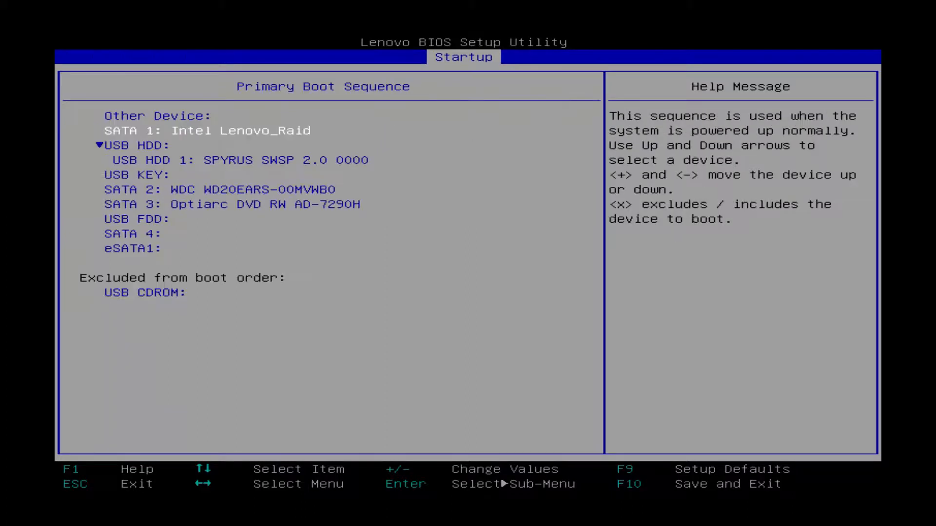
key(minus)
key(minus)
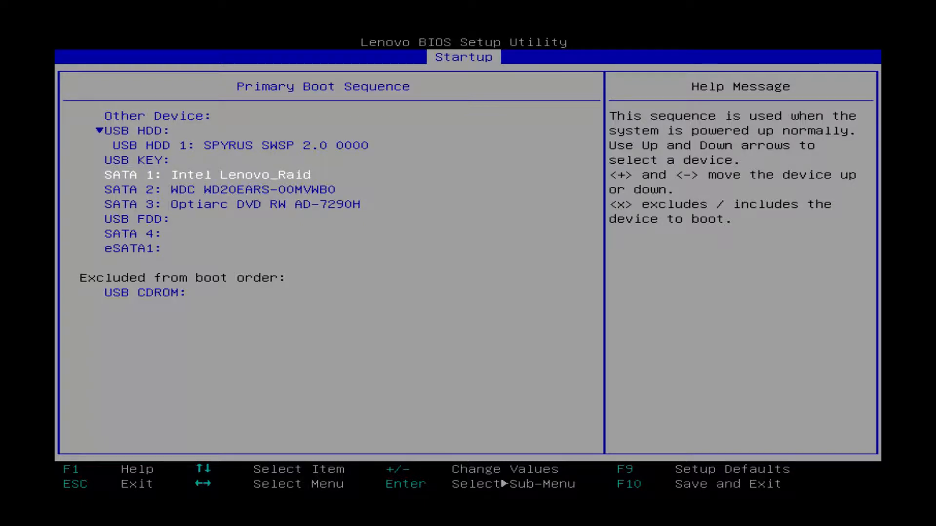
key(Escape)
key(Right)
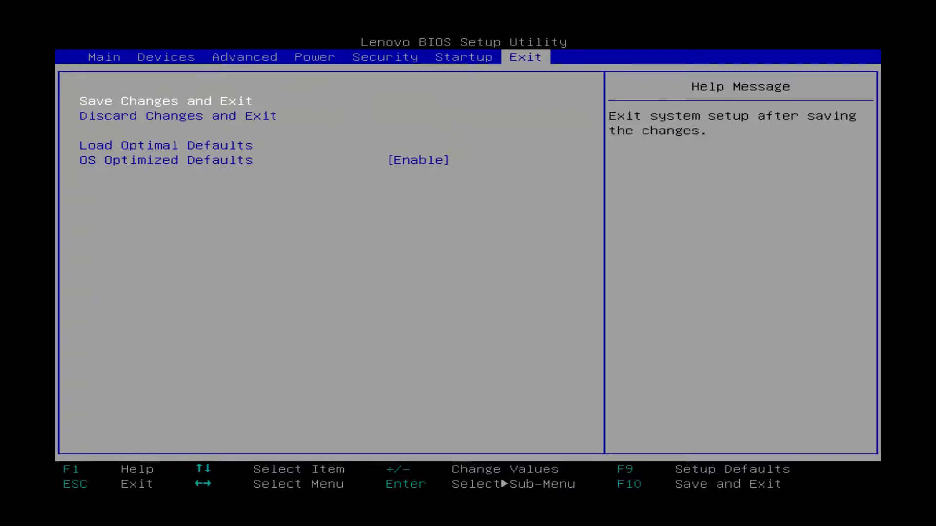
key(Return)
key(Return)
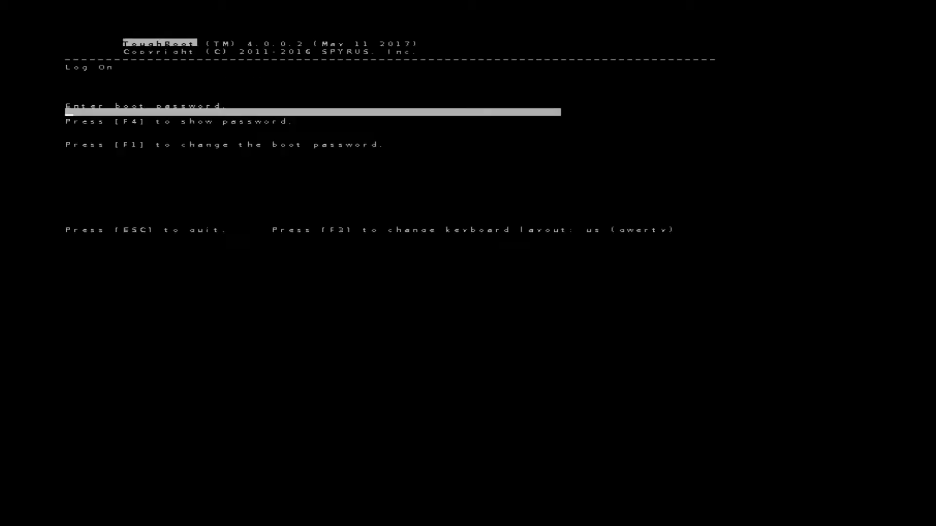
- Enter the boot password at the ToughBoot Log On prompt to boot into Windows 10
text(********)
key(Return)
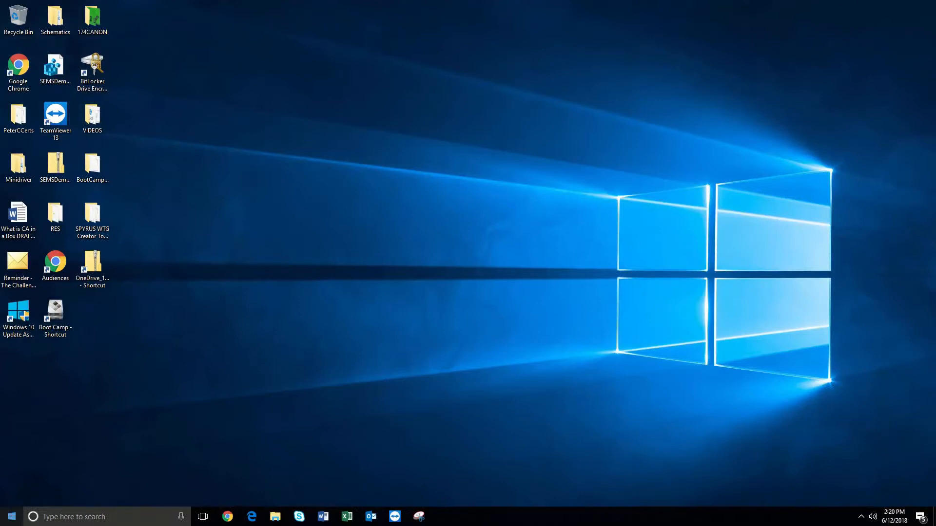
- Shut down the SPYRUS-booted Windows 10 PC from the Start menu's power options
click(11, 516)
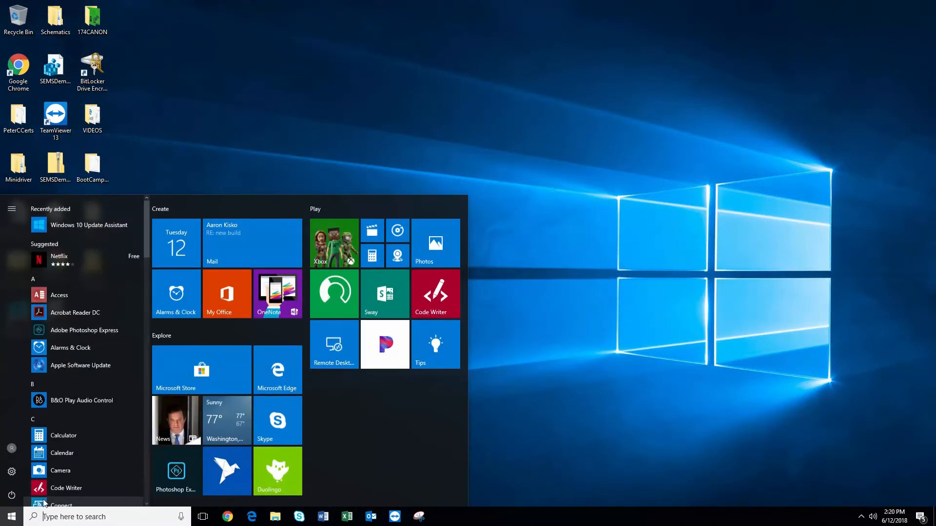
click(12, 496)
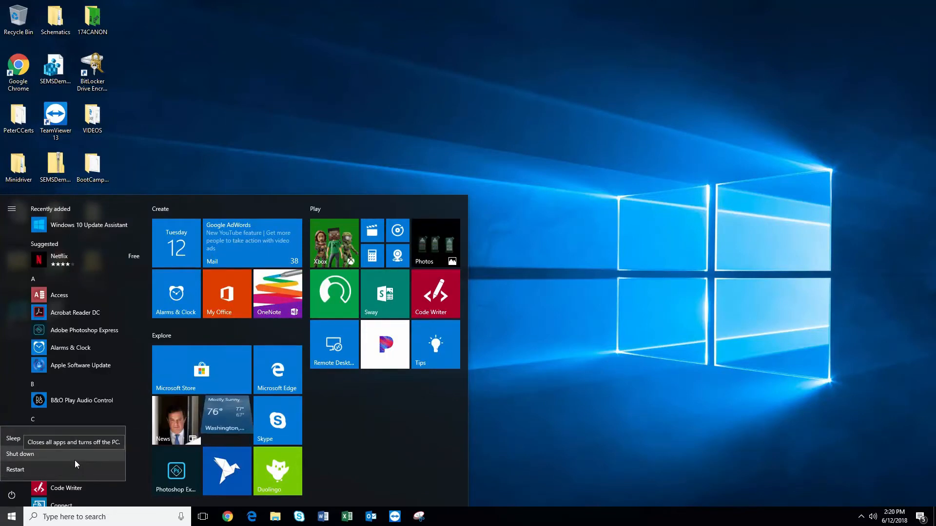
click(687, 442)
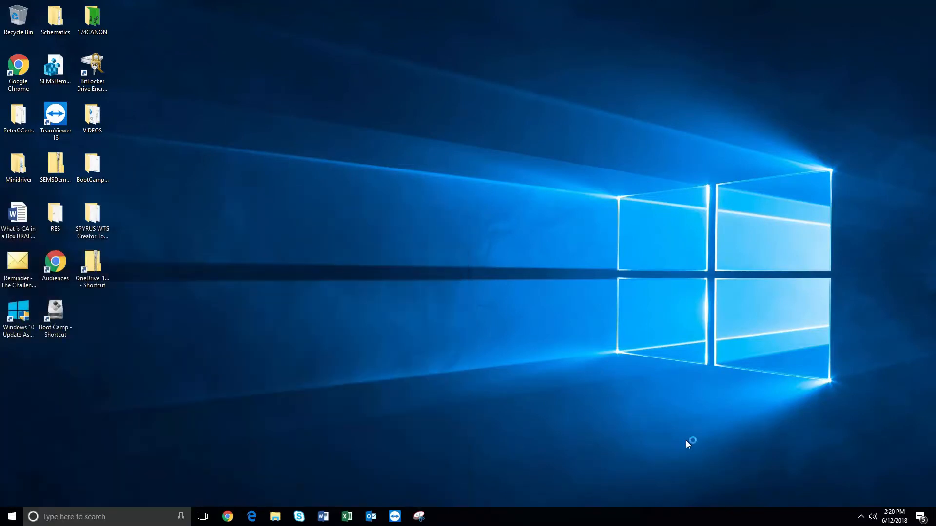